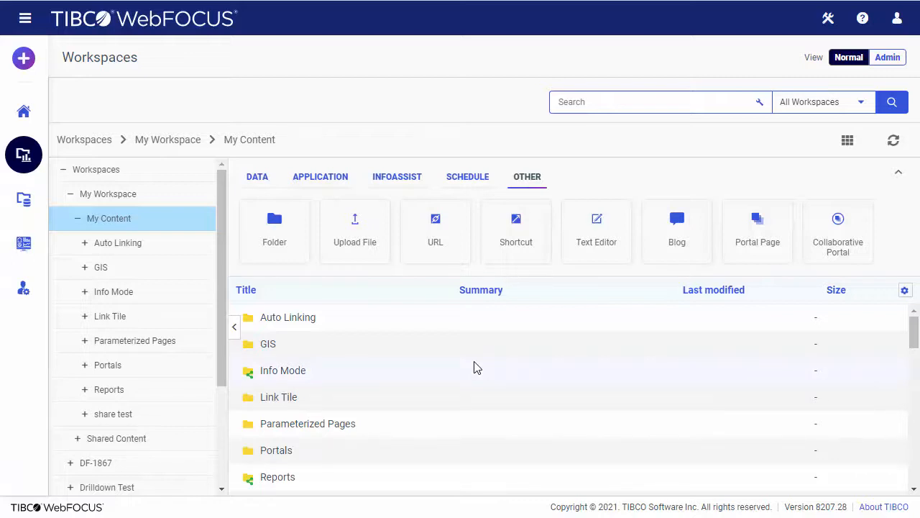
# Create a new FOCEXEC setting &&DEFREGION to EMEA for user1, South America for user2, otherwise North America
pyautogui.click(596, 237)
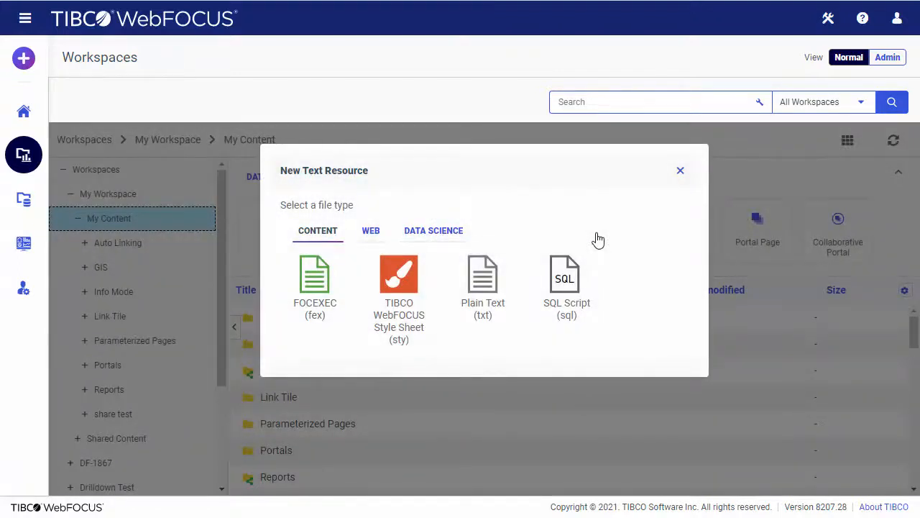
pyautogui.click(324, 293)
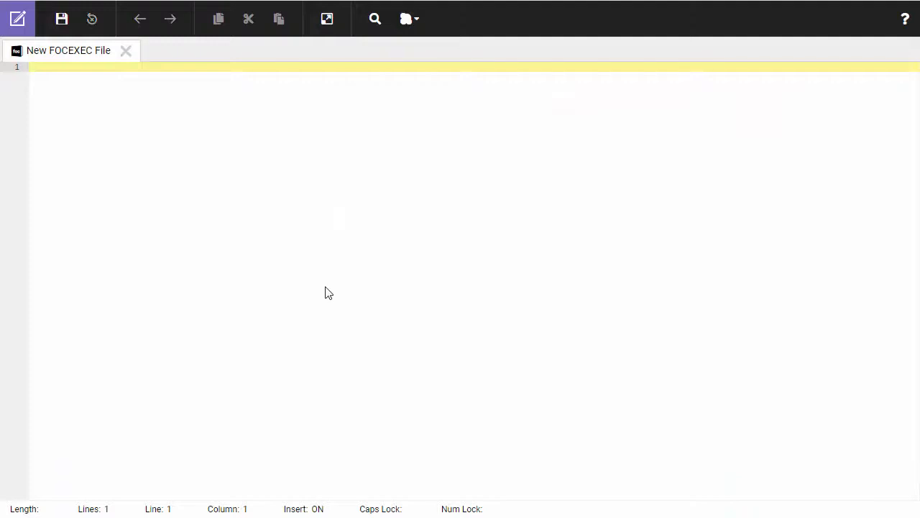
pyautogui.write('-SET &&DEFREGI')
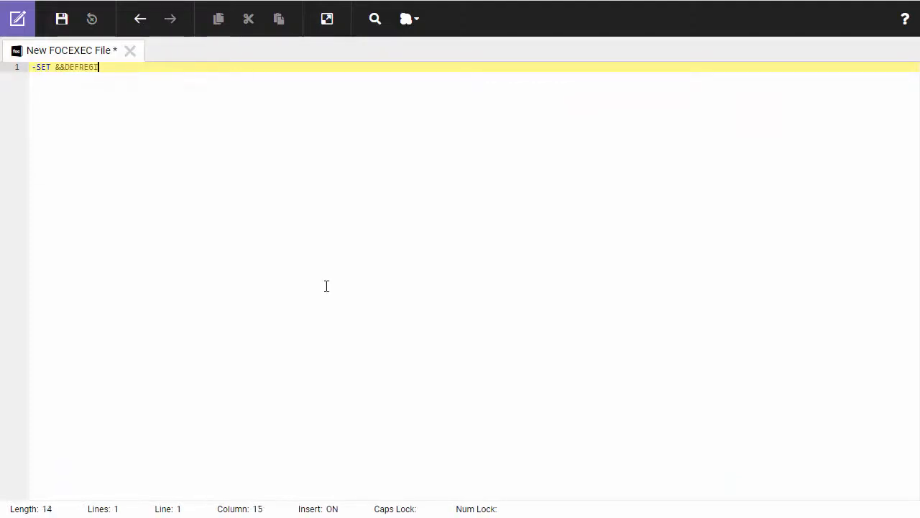
pyautogui.write("ON = IF &FOCSECUSER EQ 'user1' THEN")
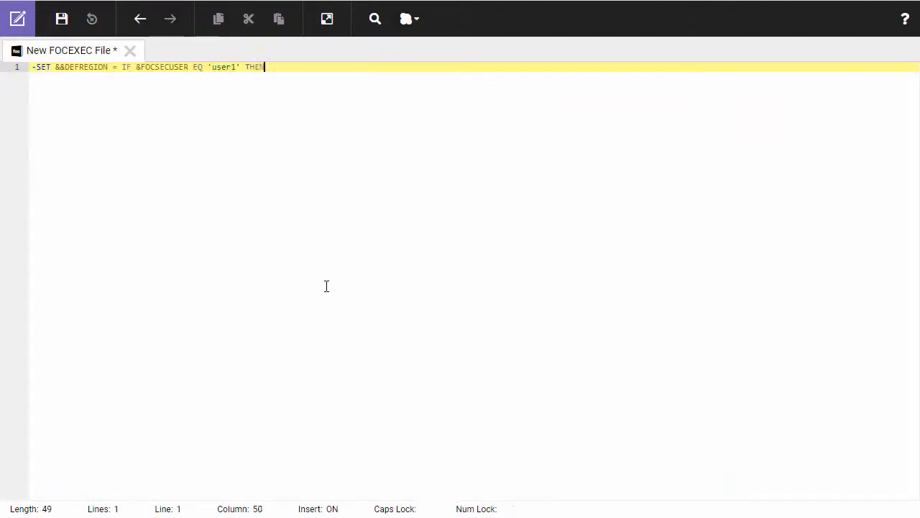
pyautogui.write(" 'EMEA' ELSE IF &FOCSECUSER EQ 'u")
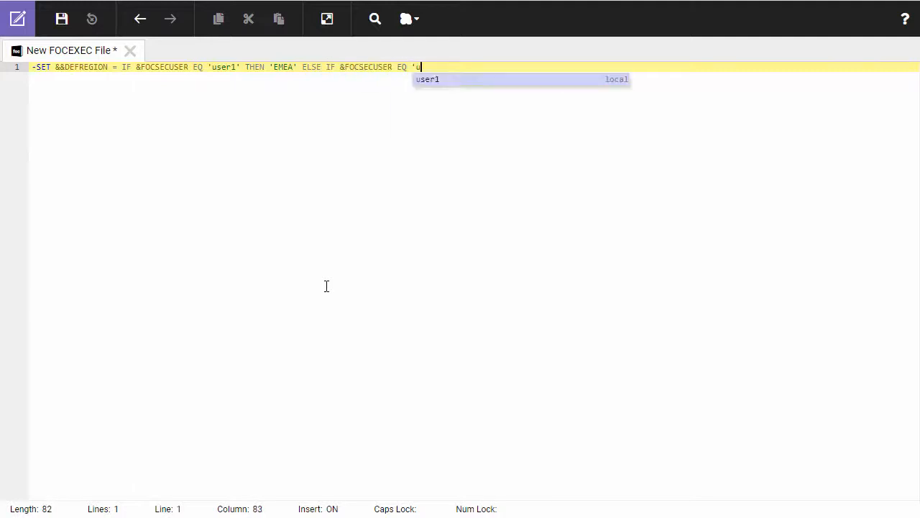
pyautogui.write("ser2' THEN 'South America' ELSE 'North America")
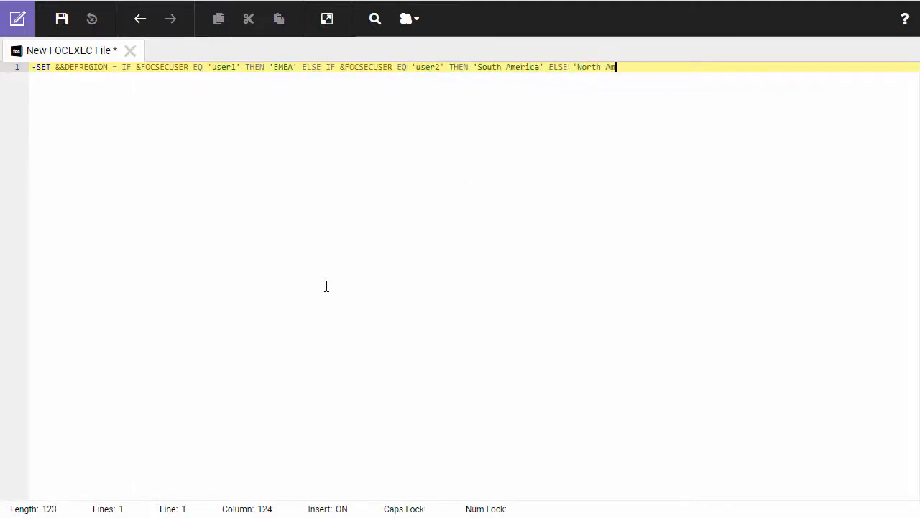
pyautogui.write("';")
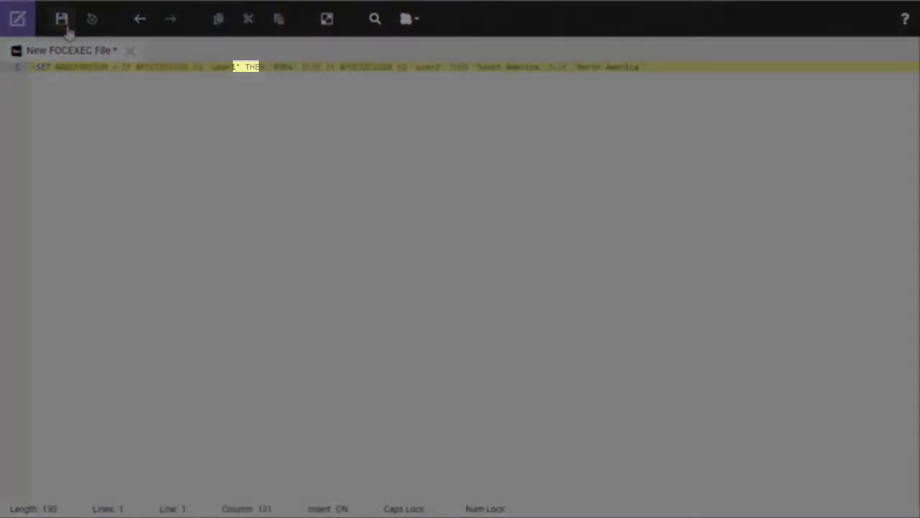
# Save the procedure in My Content titled 'Set Personal Defaults'
pyautogui.click(63, 21)
pyautogui.click(337, 389)
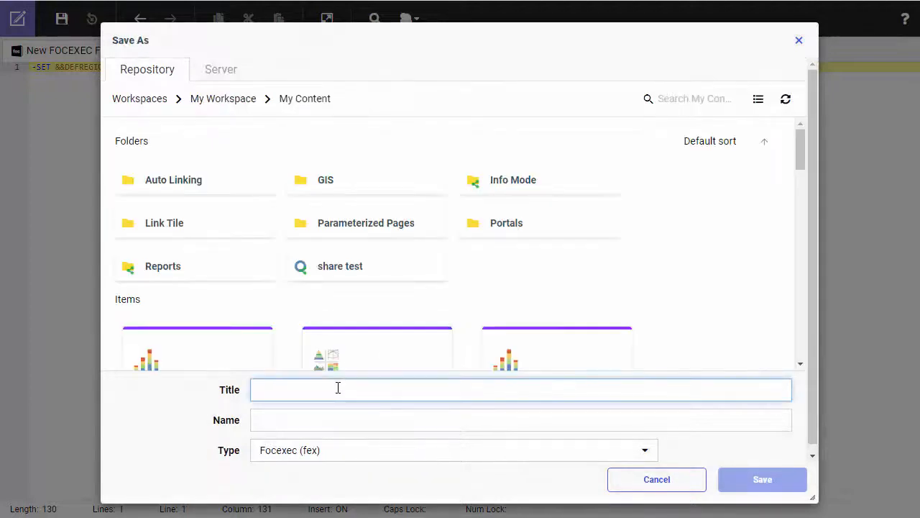
pyautogui.write('Set Personal S')
pyautogui.write('efaults')
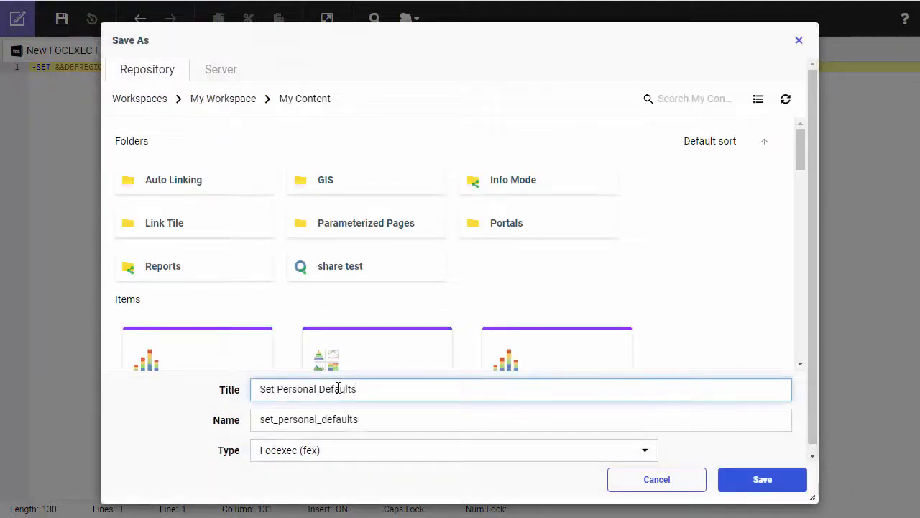
pyautogui.press('Return')
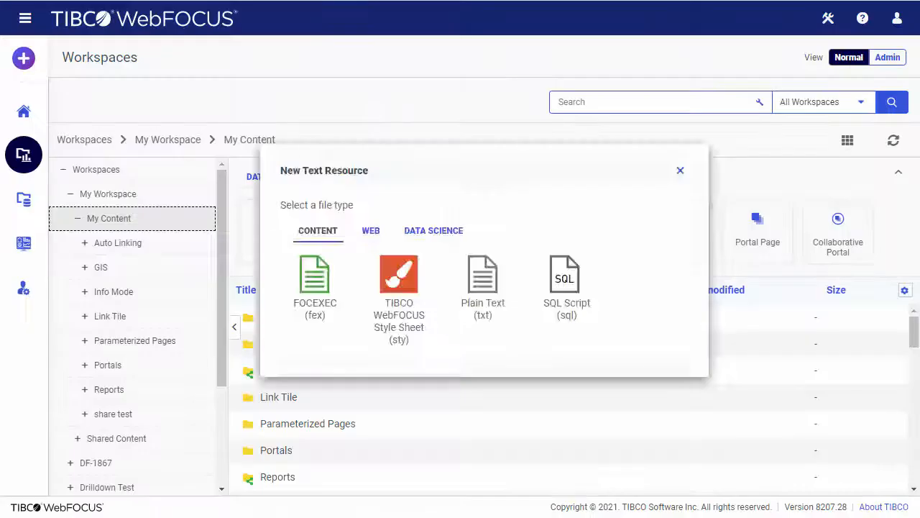
# Share Set Personal Defaults with User 1 - EMEA and User 2 - S. America
pyautogui.click(388, 144)
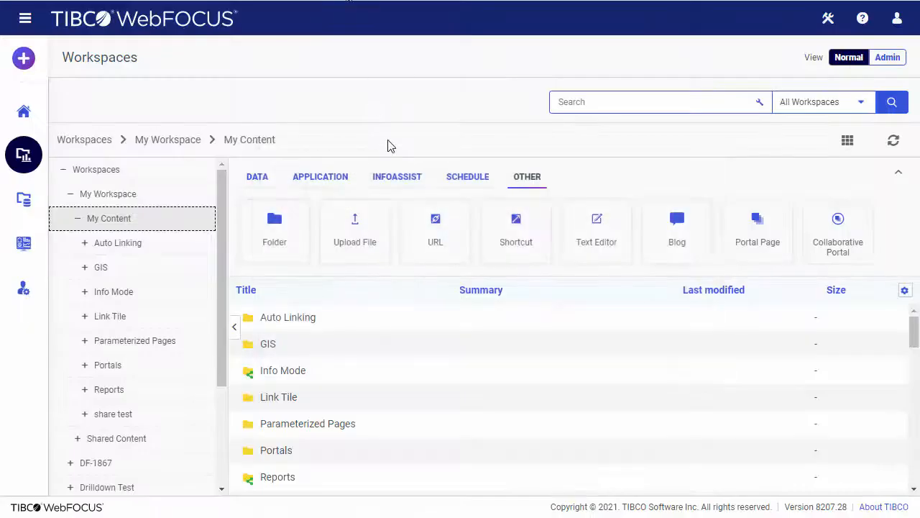
pyautogui.scroll(-10, 484, 365)
pyautogui.scroll(-5, 484, 365)
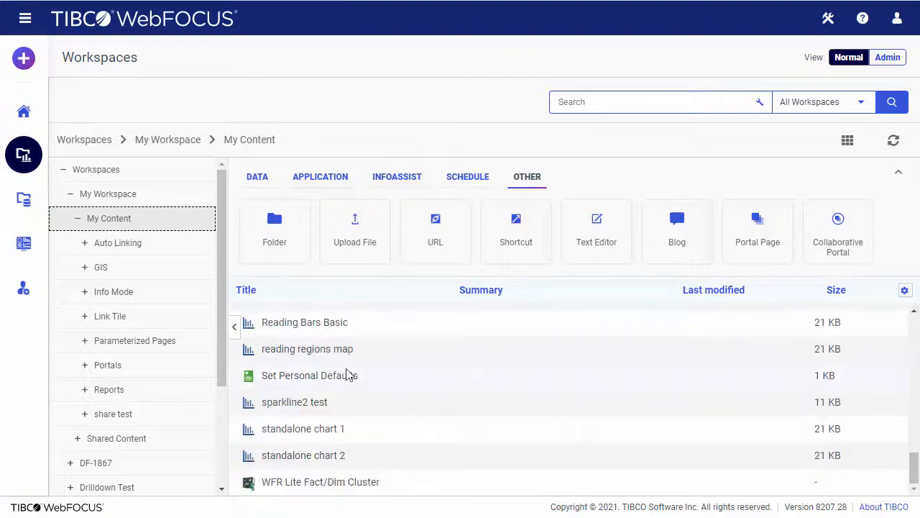
pyautogui.rightClick(349, 375)
pyautogui.scroll(-1, 422, 381)
pyautogui.click(424, 434)
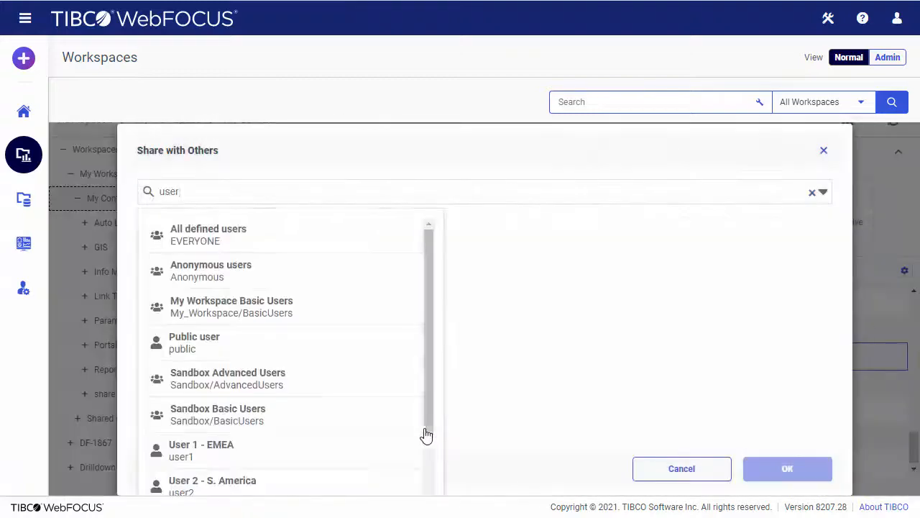
pyautogui.scroll(-2, 286, 393)
pyautogui.click(285, 392)
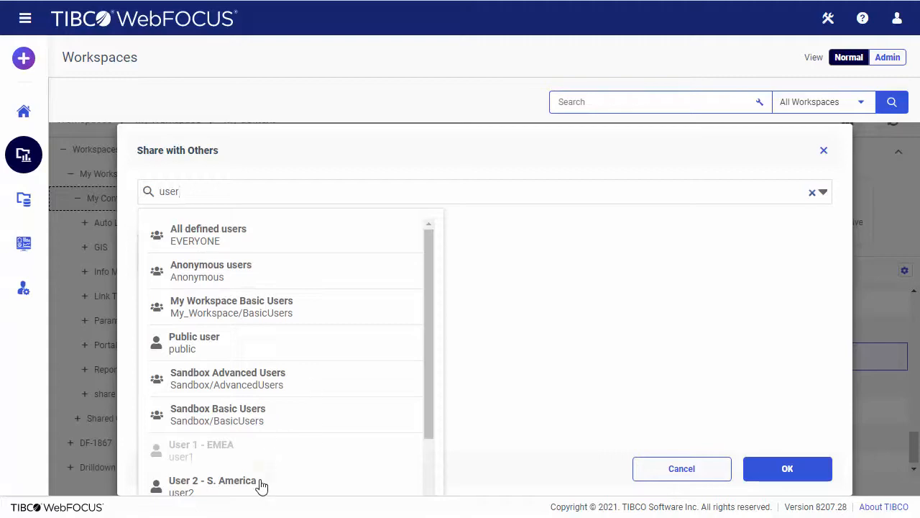
pyautogui.click(259, 484)
pyautogui.click(764, 480)
pyautogui.scroll(-10, 758, 468)
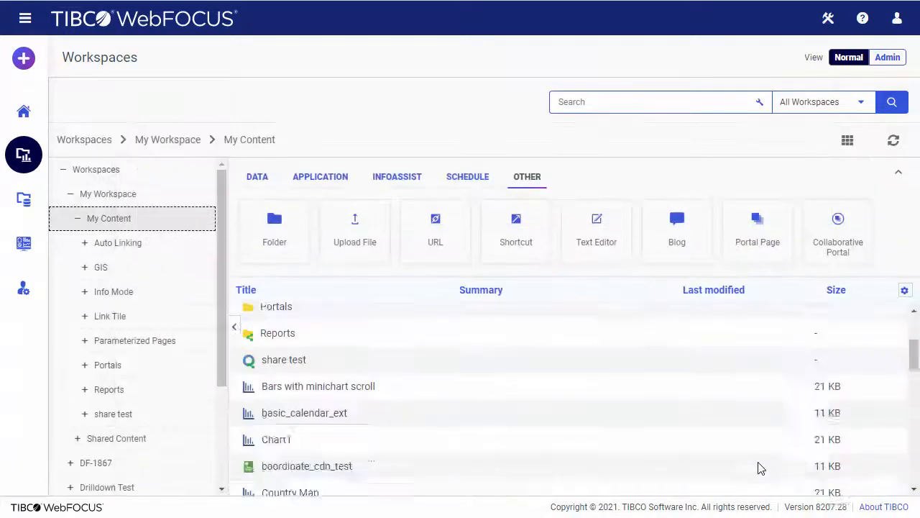
pyautogui.scroll(-2, 758, 468)
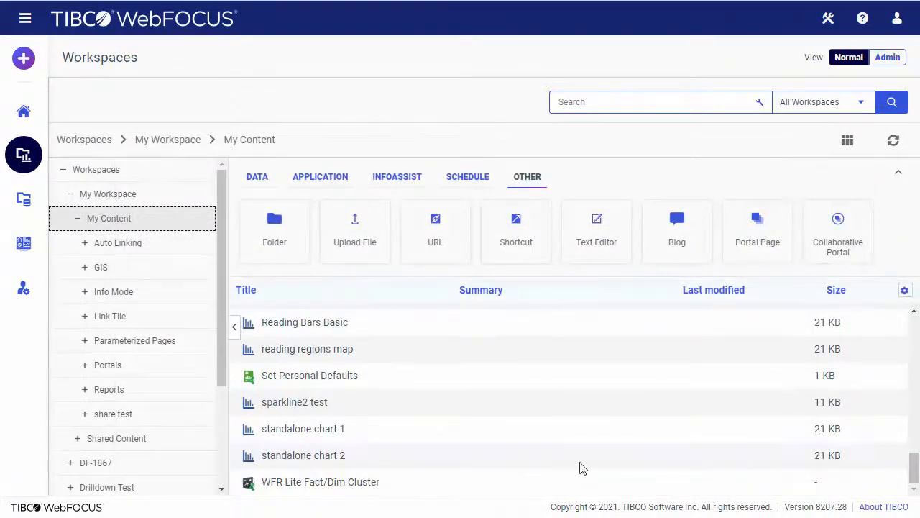
# Copy the full repository path of set_personal_defaults.fex from its Properties panel
pyautogui.rightClick(337, 377)
pyautogui.scroll(-2, 396, 415)
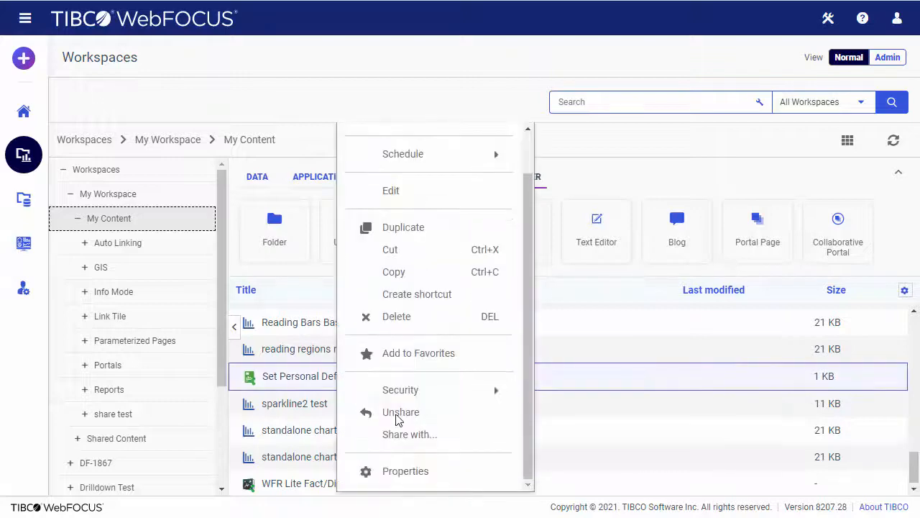
pyautogui.click(404, 471)
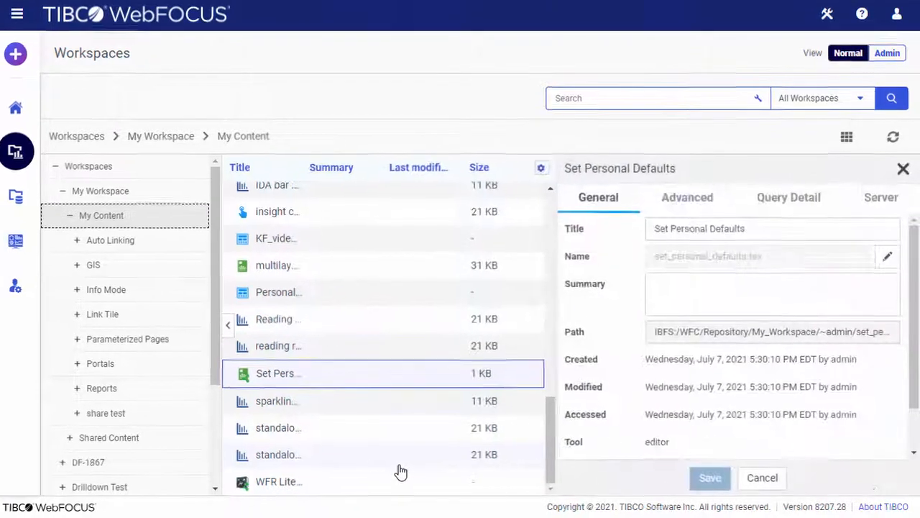
pyautogui.tripleClick(712, 322)
pyautogui.hotkey('ctrl', 'c')
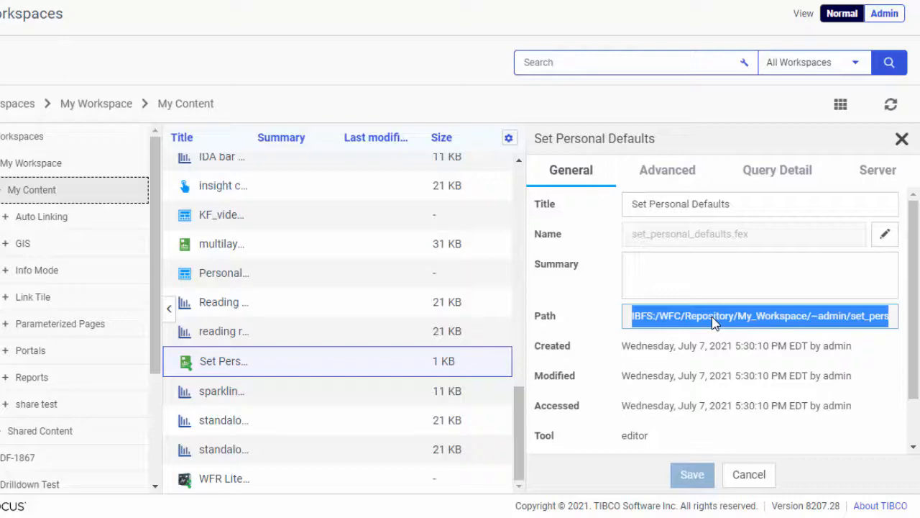
pyautogui.click(901, 138)
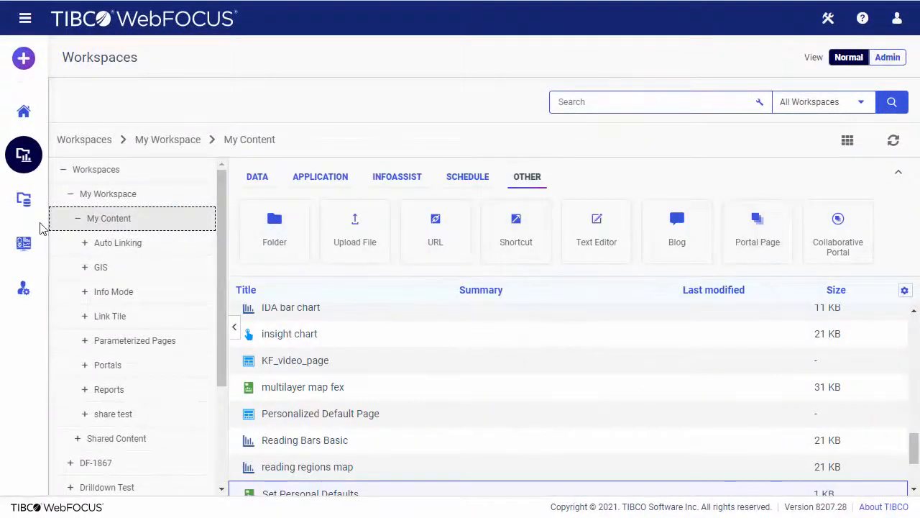
# Go to Management Center's Administration Console, Application Settings > Other page
pyautogui.click(21, 288)
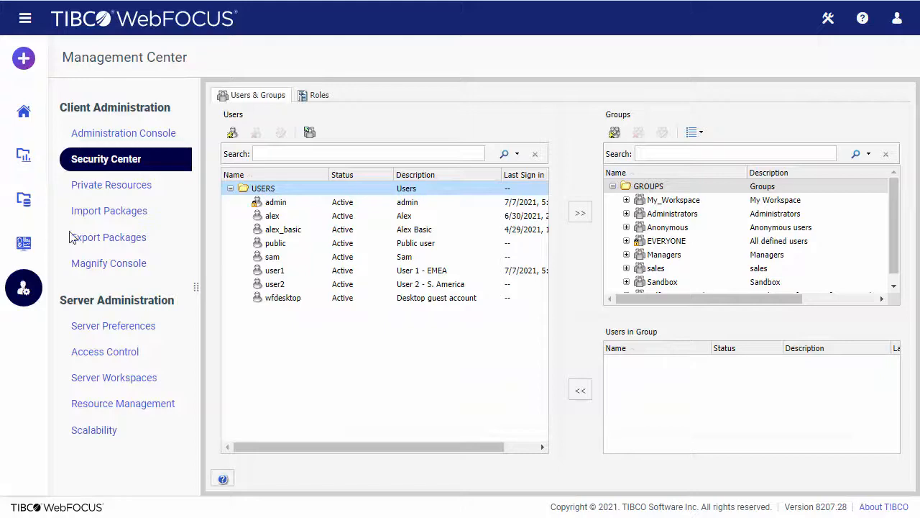
pyautogui.click(122, 135)
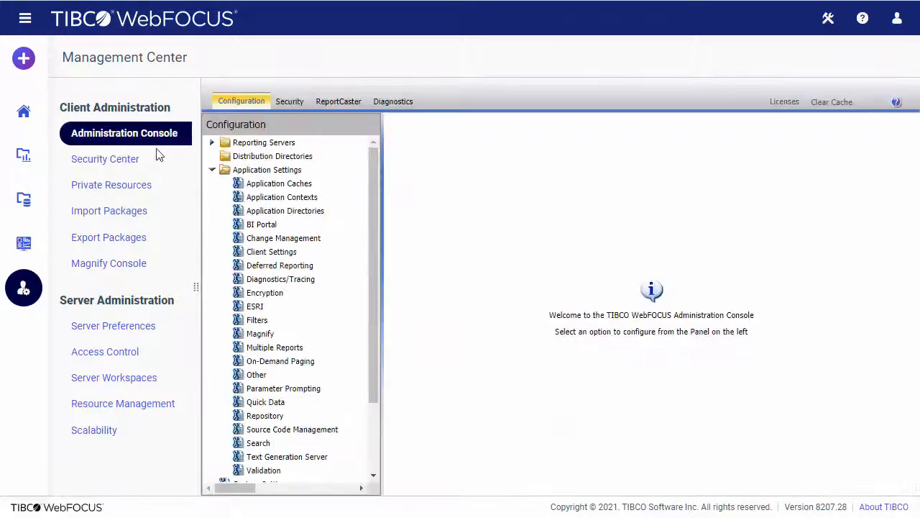
pyautogui.click(268, 228)
pyautogui.click(258, 375)
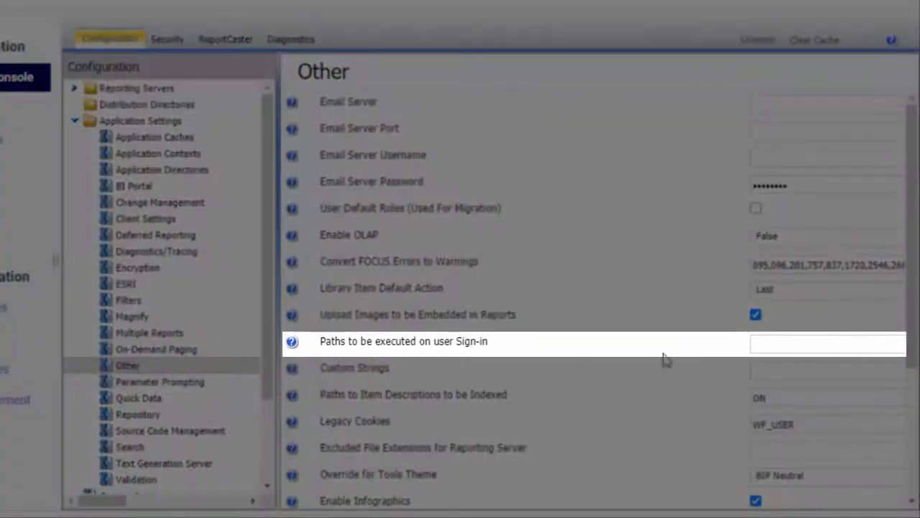
# Paste the set_personal_defaults.fex path into 'Paths to be executed on user Sign-in' and save
pyautogui.click(776, 343)
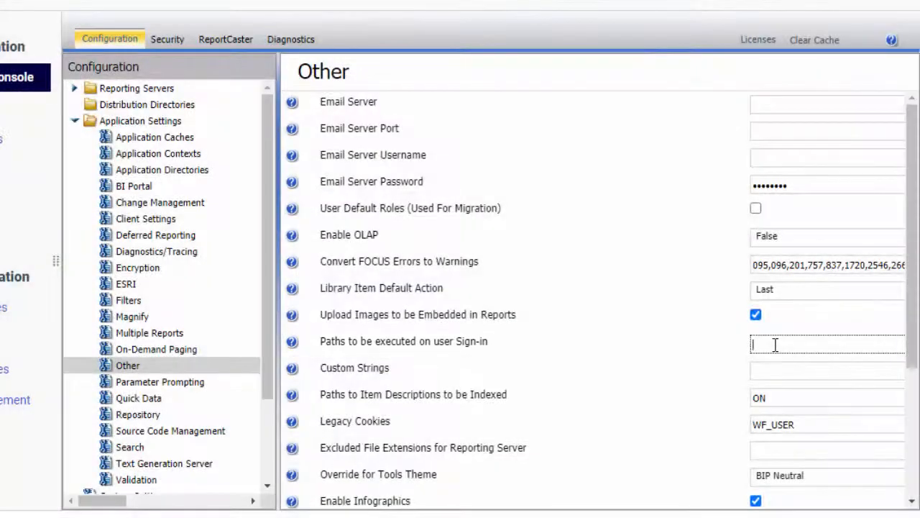
pyautogui.hotkey('ctrl', 'v')
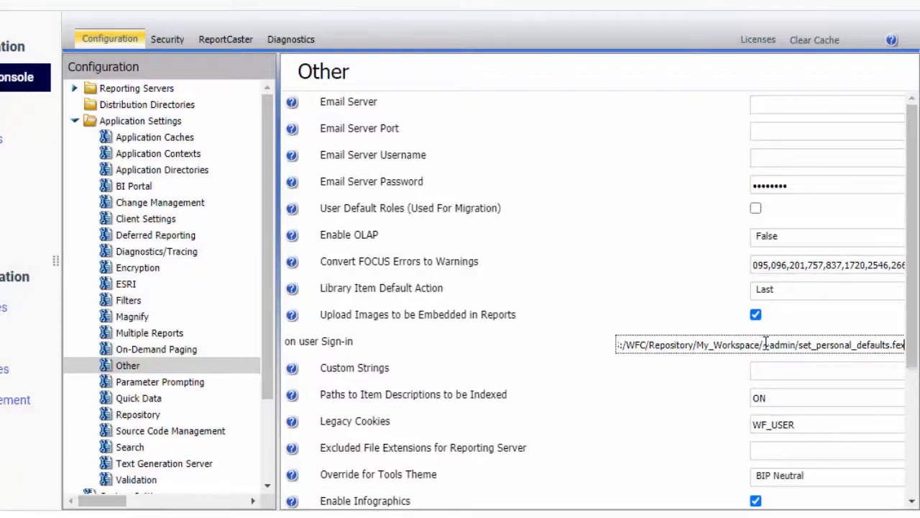
pyautogui.scroll(-1, 765, 342)
pyautogui.scroll(-5, 758, 377)
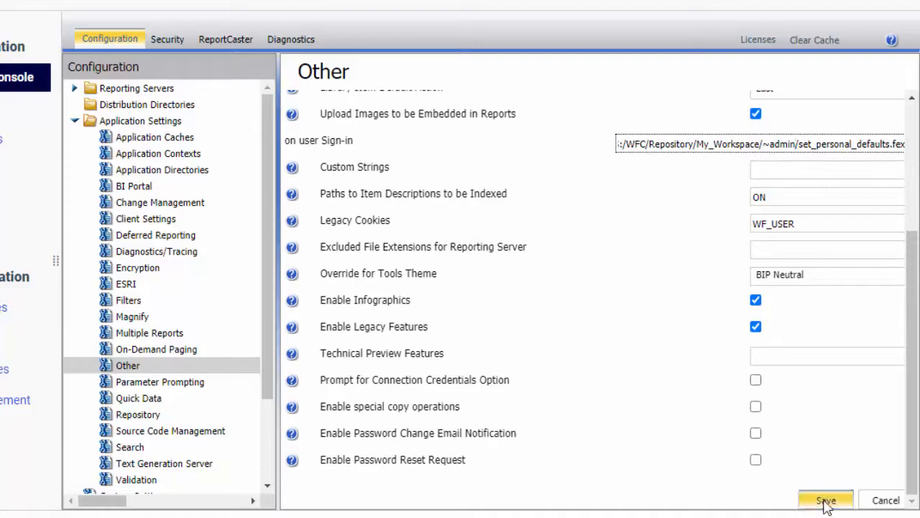
pyautogui.click(826, 500)
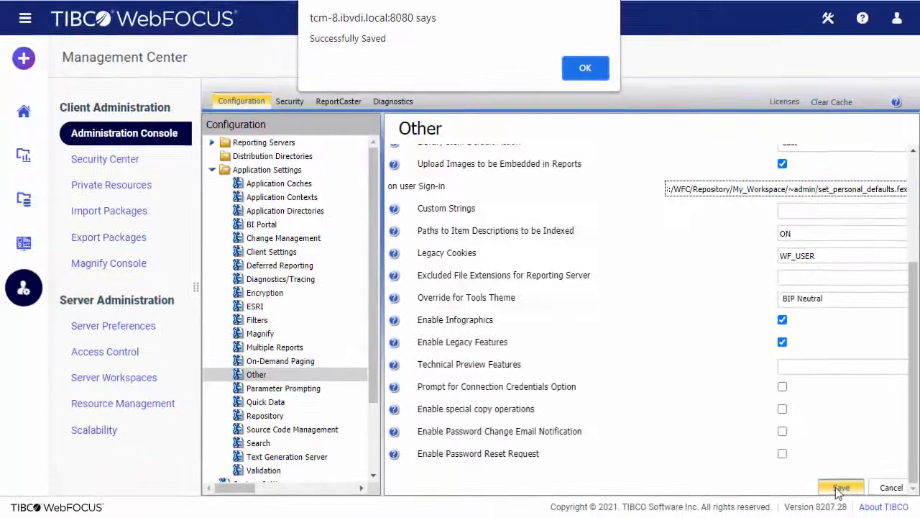
pyautogui.click(586, 69)
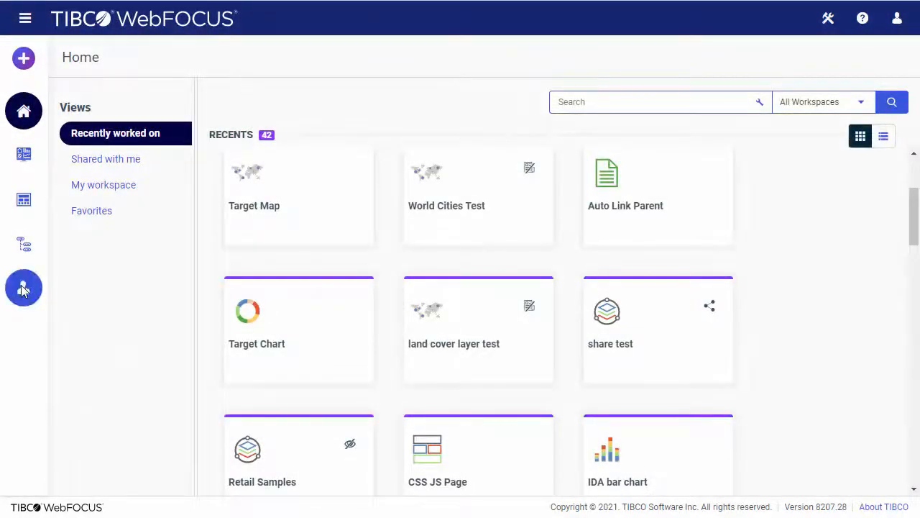
pyautogui.click(24, 289)
# Set the EDASERVE server connection's security to Trusted, passing user ID and groups
pyautogui.click(209, 142)
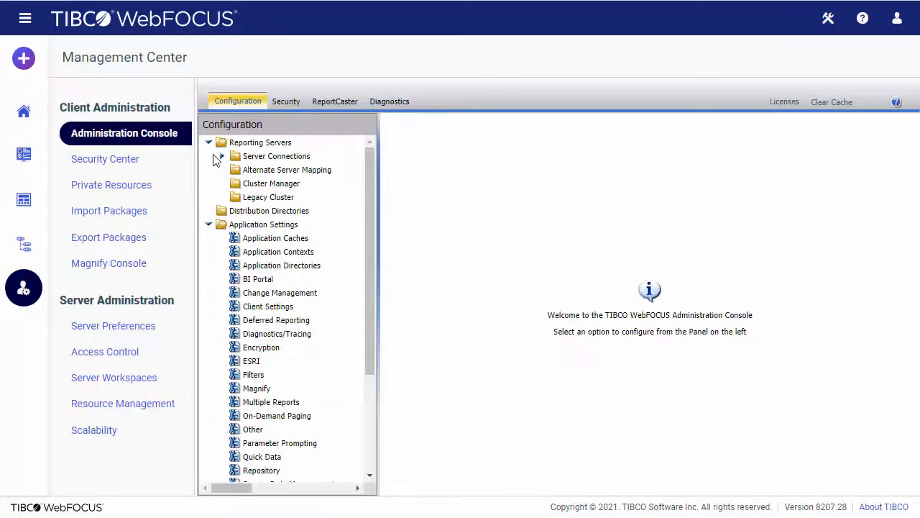
pyautogui.click(223, 156)
pyautogui.click(274, 169)
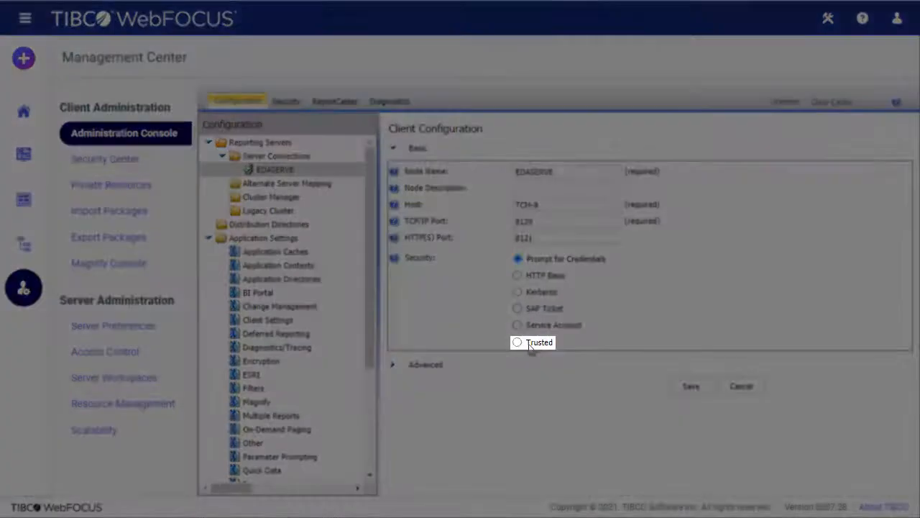
pyautogui.click(518, 343)
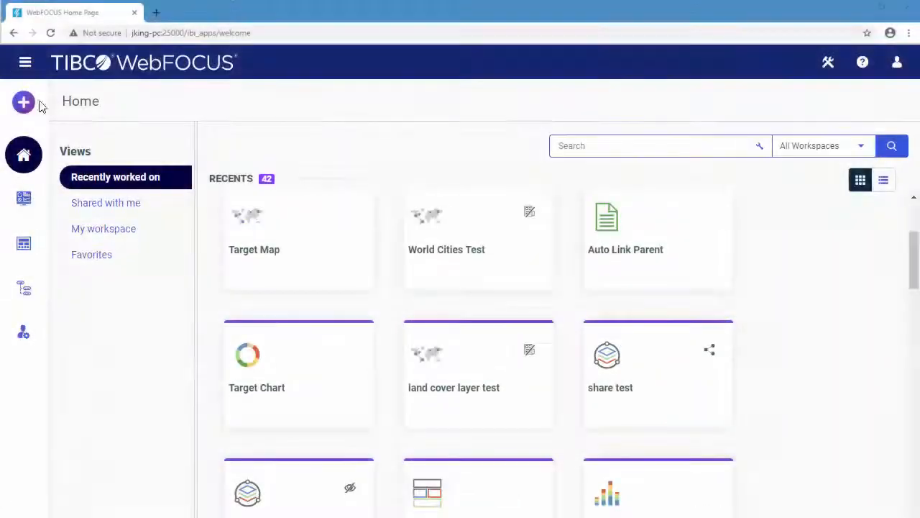
# Start a new Assemble Visualizations page using a panel layout template
pyautogui.click(23, 102)
pyautogui.click(156, 164)
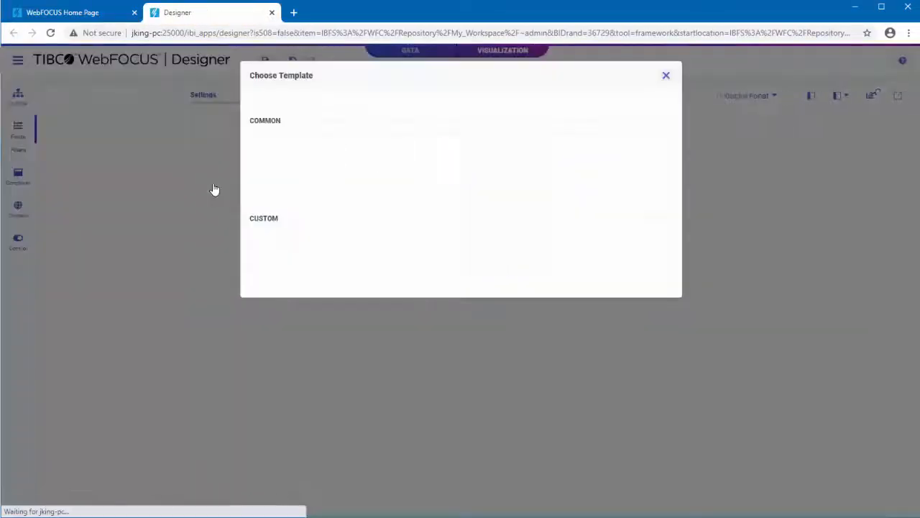
pyautogui.click(335, 164)
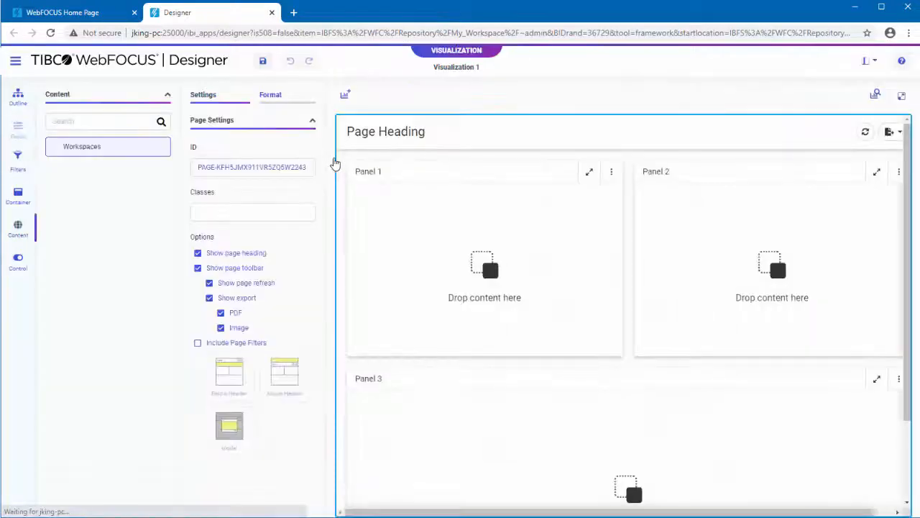
# Place Country Map, Country Sales Over Time and Country Sales Report in the panels, and add the Store Region filter to the page
pyautogui.moveTo(88, 283); pyautogui.dragTo(421, 280)
pyautogui.moveTo(109, 308); pyautogui.dragTo(655, 308)
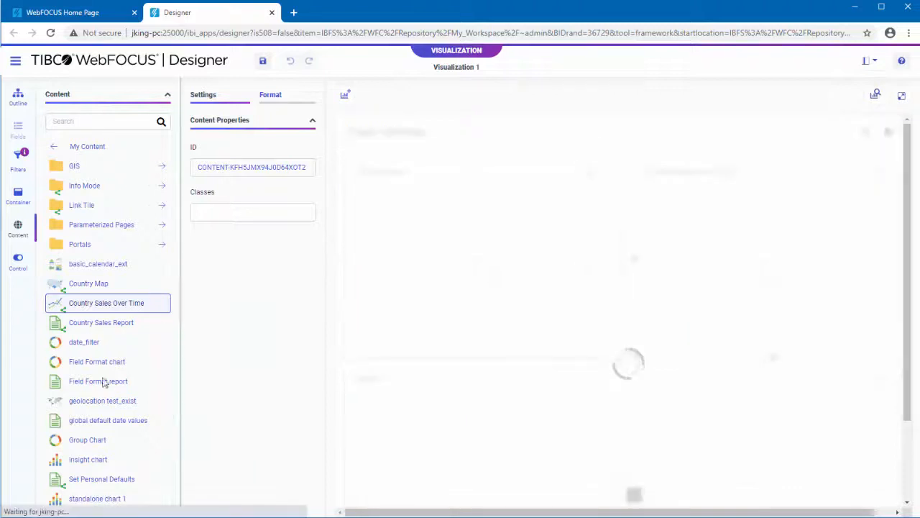
pyautogui.moveTo(96, 324); pyautogui.dragTo(476, 425)
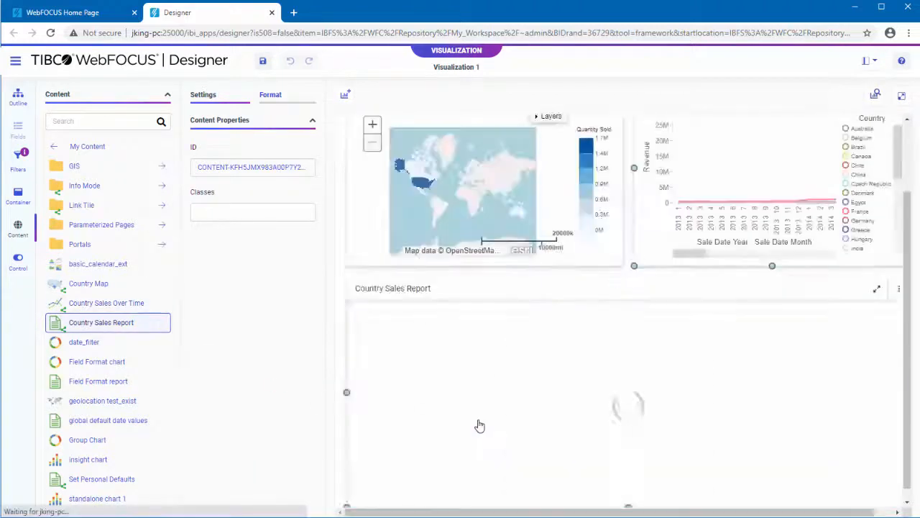
pyautogui.click(16, 164)
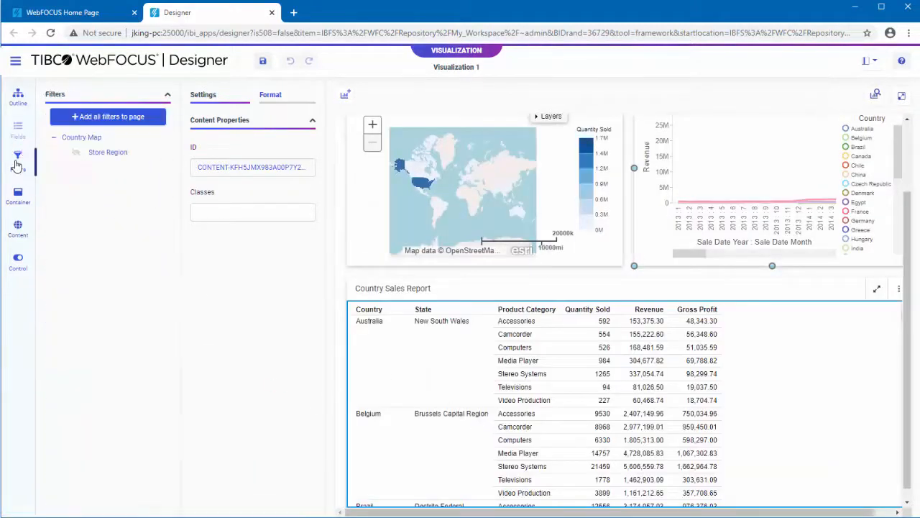
pyautogui.click(126, 122)
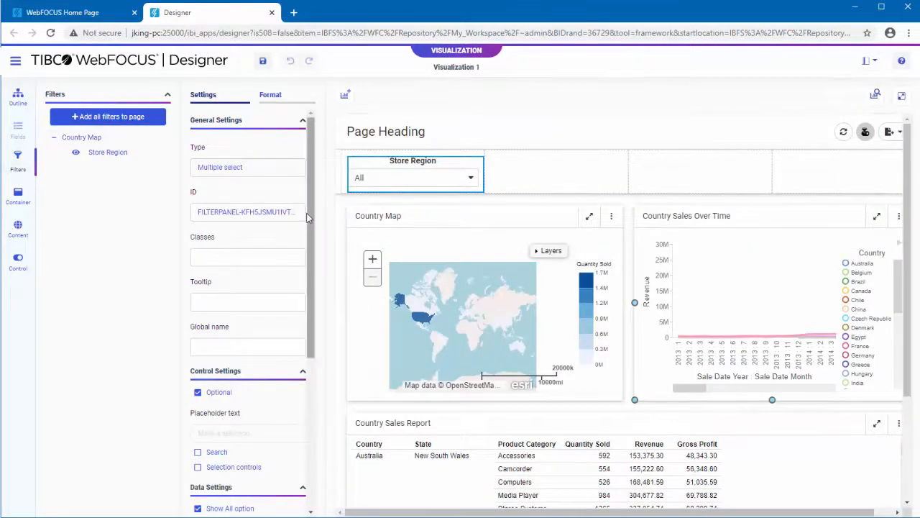
# Set the Store Region filter's default value to &&DEFREGION
pyautogui.moveTo(312, 223); pyautogui.dragTo(311, 409)
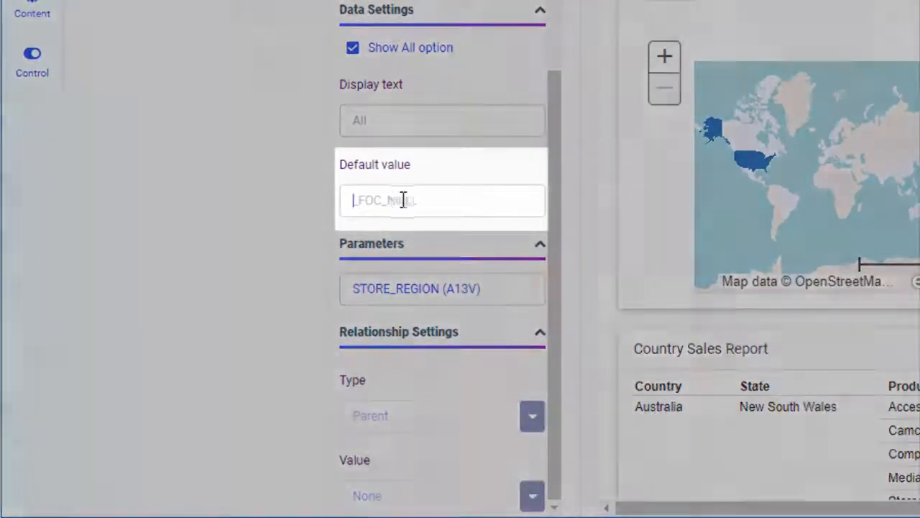
pyautogui.click(401, 200)
pyautogui.write('&&DEFREGION')
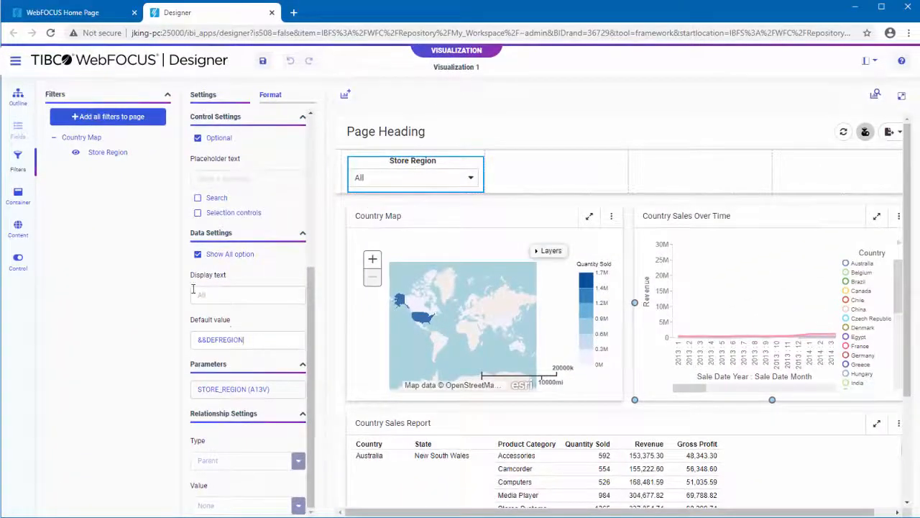
# Save the page titled 'Personalized Default Page'
pyautogui.click(263, 61)
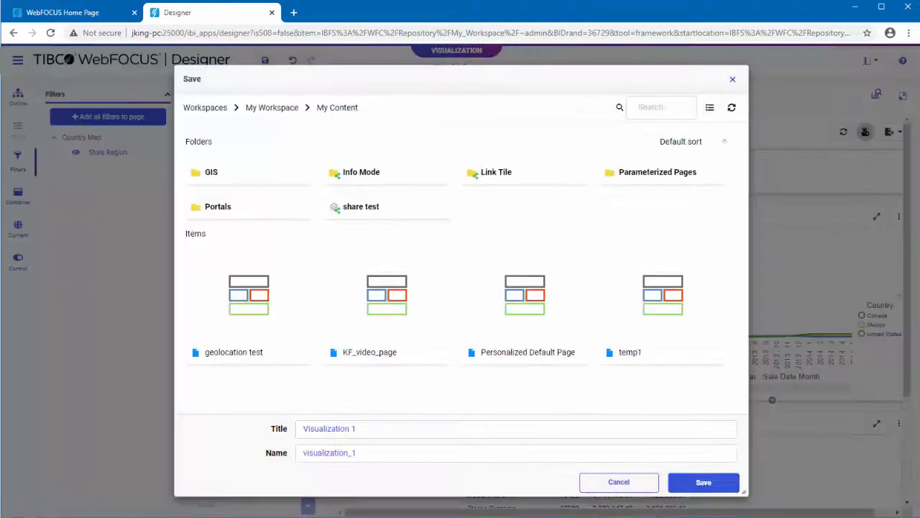
pyautogui.click(259, 428)
pyautogui.write('Person')
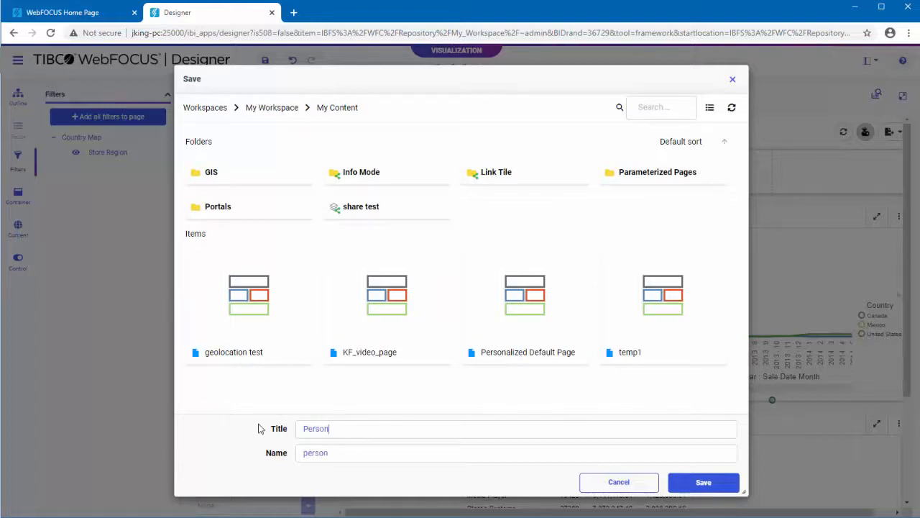
pyautogui.write('alized Default Page')
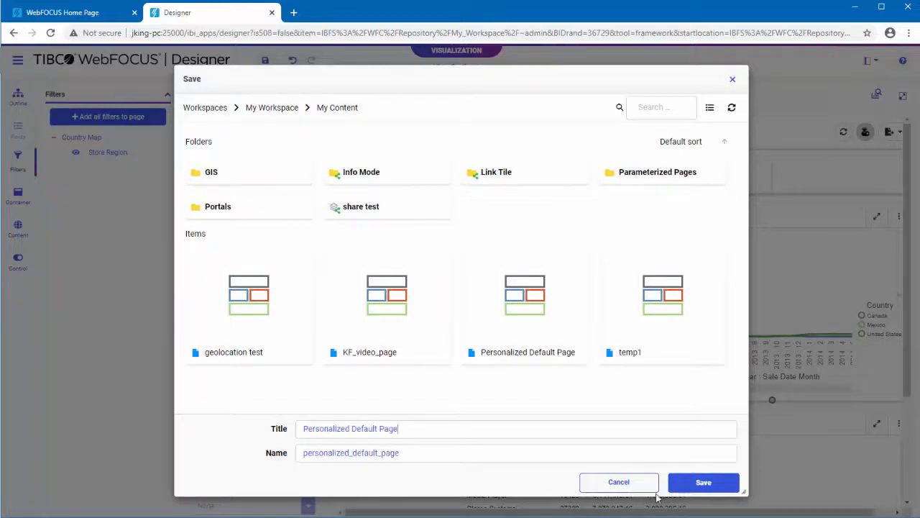
pyautogui.click(699, 483)
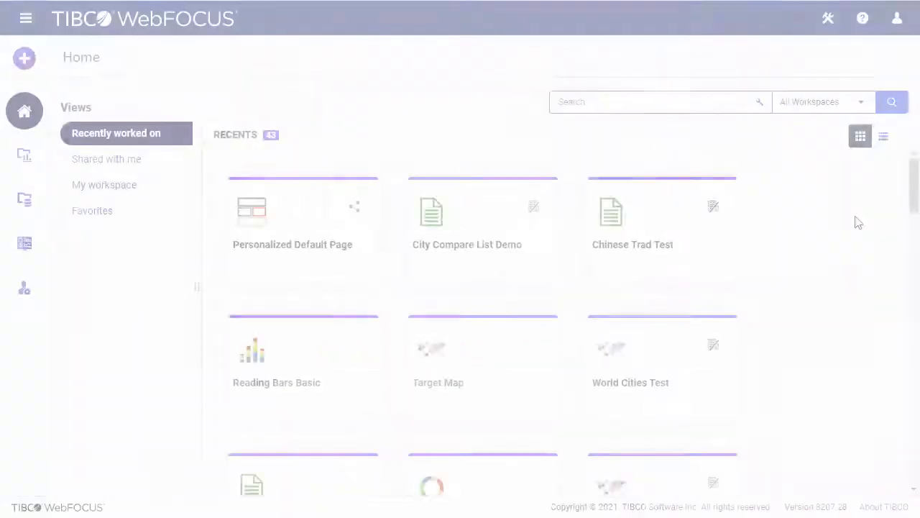
# Sign out, sign back in as admin, and run Personalized Default Page in a new window
pyautogui.click(900, 19)
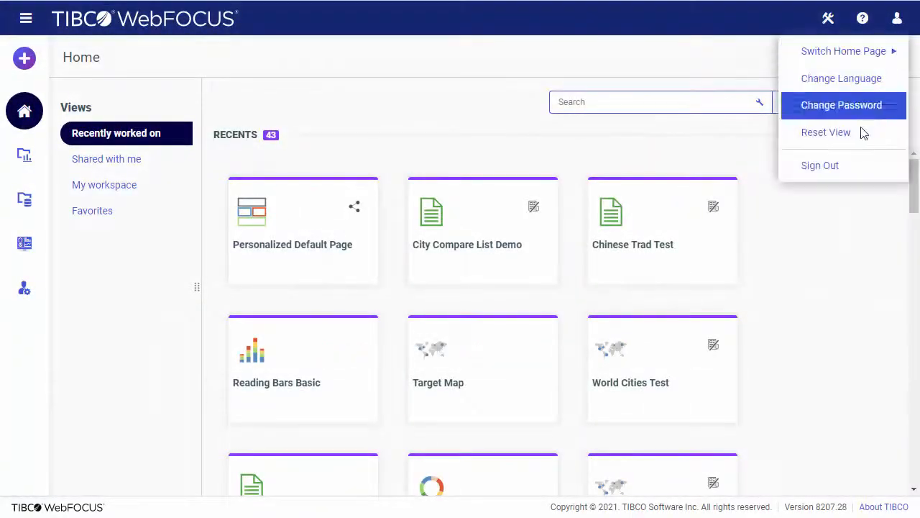
pyautogui.click(852, 170)
pyautogui.write('admin')
pyautogui.press('Tab')
pyautogui.write('admin')
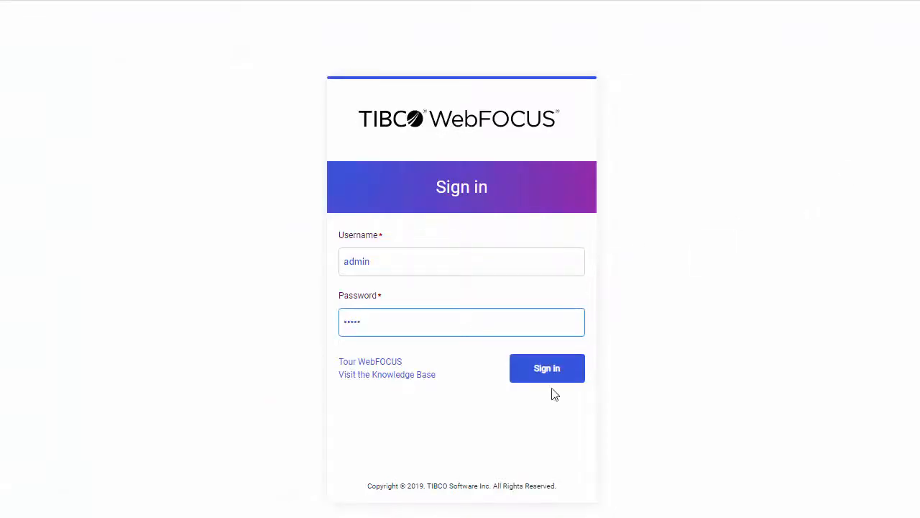
pyautogui.click(554, 379)
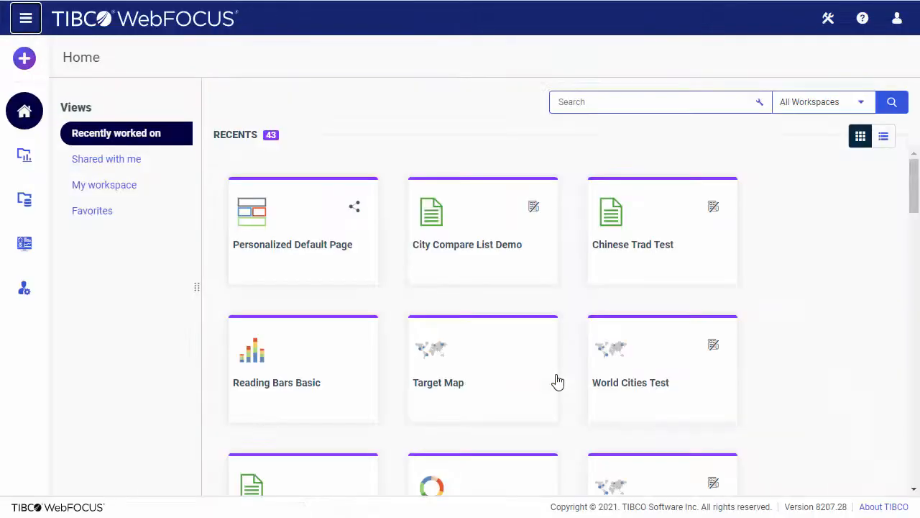
pyautogui.rightClick(291, 242)
pyautogui.click(365, 281)
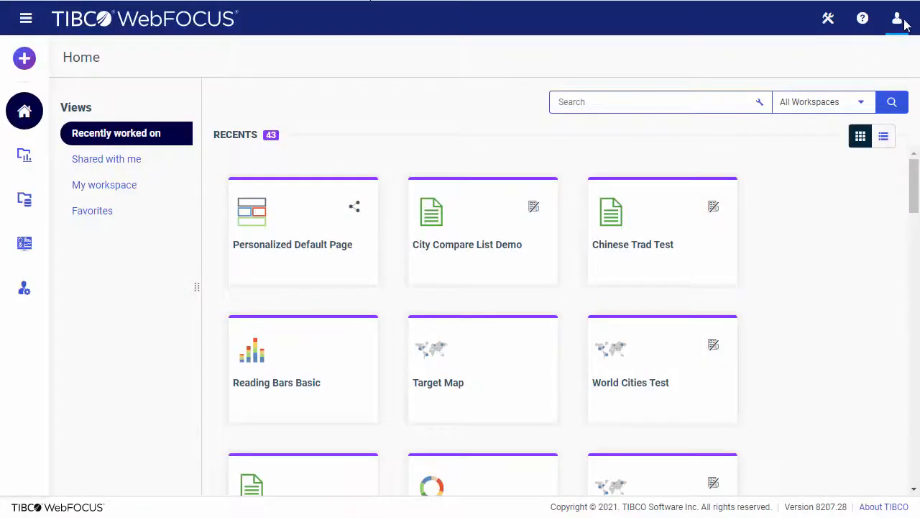
# Sign out, sign in as the test user, and run the shared Personalized Default Page in a new window
pyautogui.click(897, 19)
pyautogui.click(839, 174)
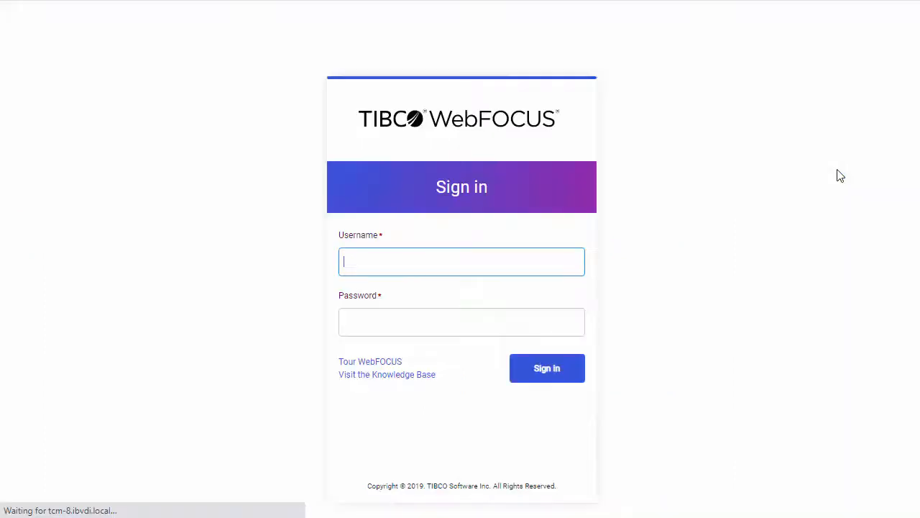
pyautogui.write('user1')
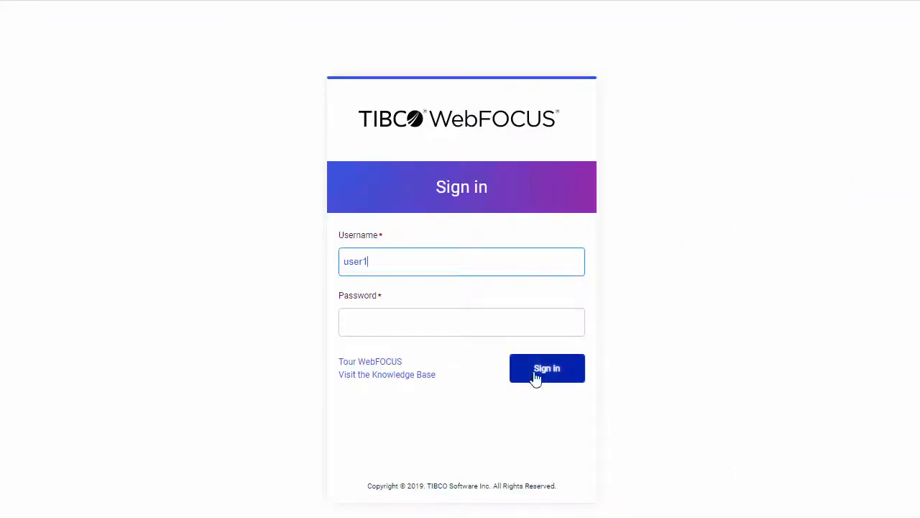
pyautogui.click(539, 377)
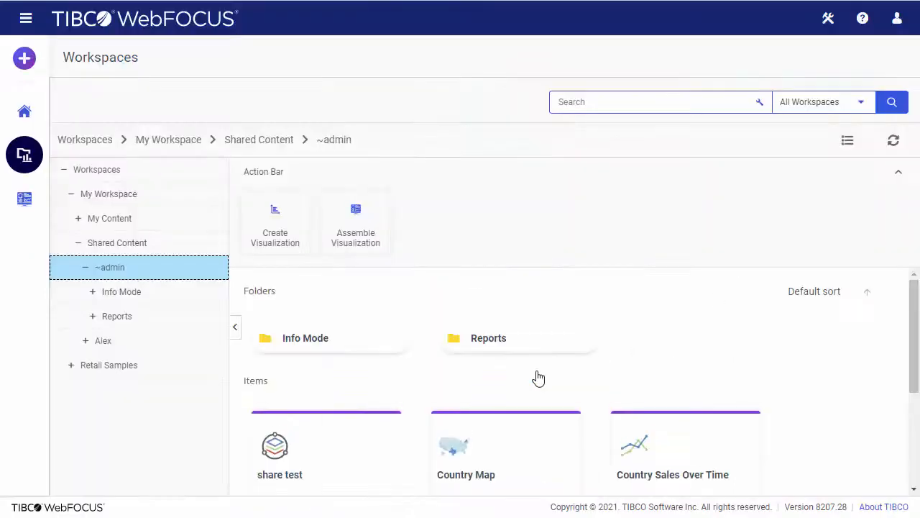
pyautogui.scroll(-3, 538, 378)
pyautogui.rightClick(539, 417)
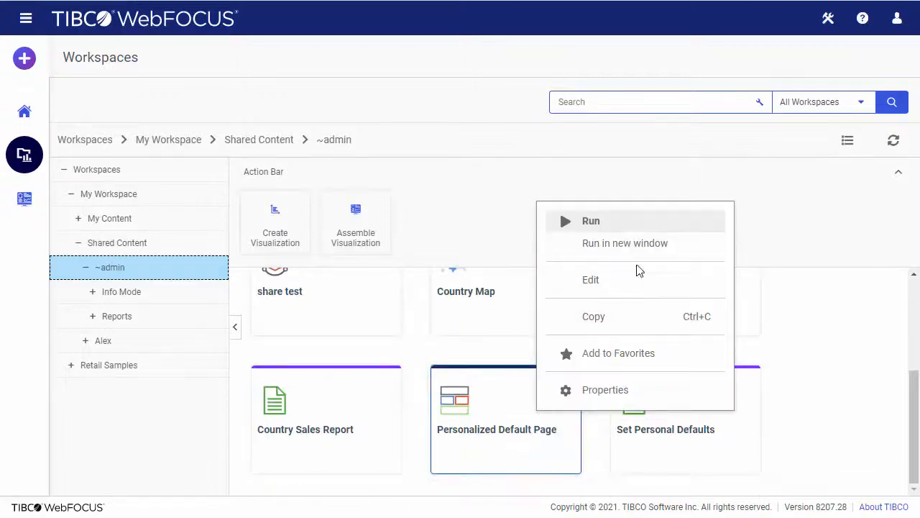
pyautogui.click(651, 248)
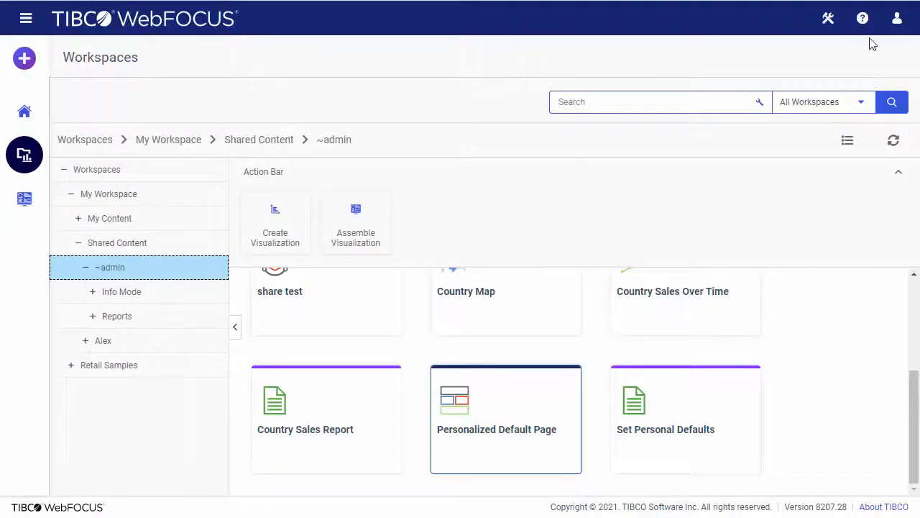
# Sign out of the current account and sign back in as a different user
pyautogui.click(896, 18)
pyautogui.click(855, 173)
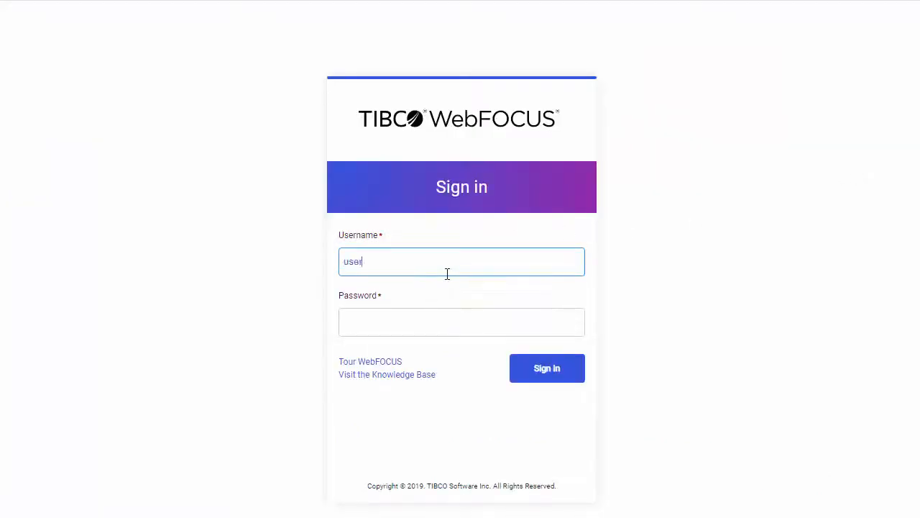
pyautogui.click(546, 368)
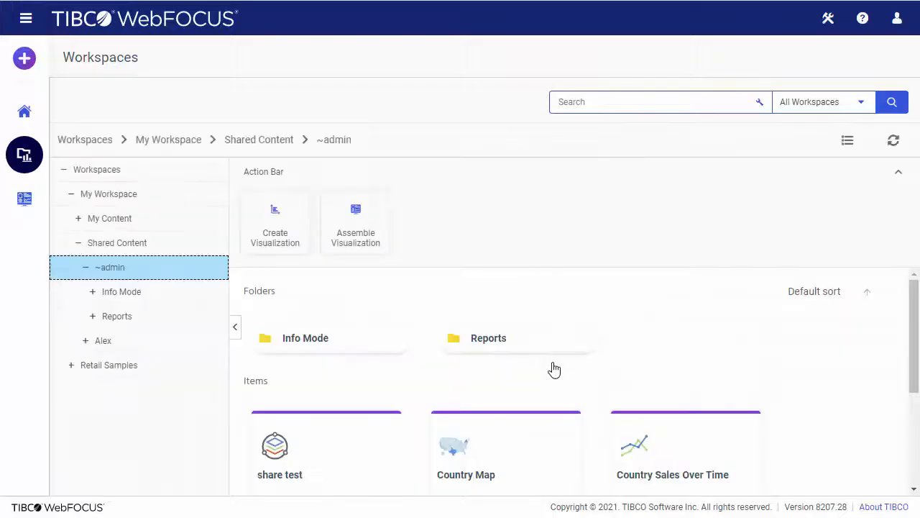
# Run the Personalized Default Page in a new window, showing Store Region defaulted to South America
pyautogui.scroll(-3, 554, 368)
pyautogui.rightClick(552, 381)
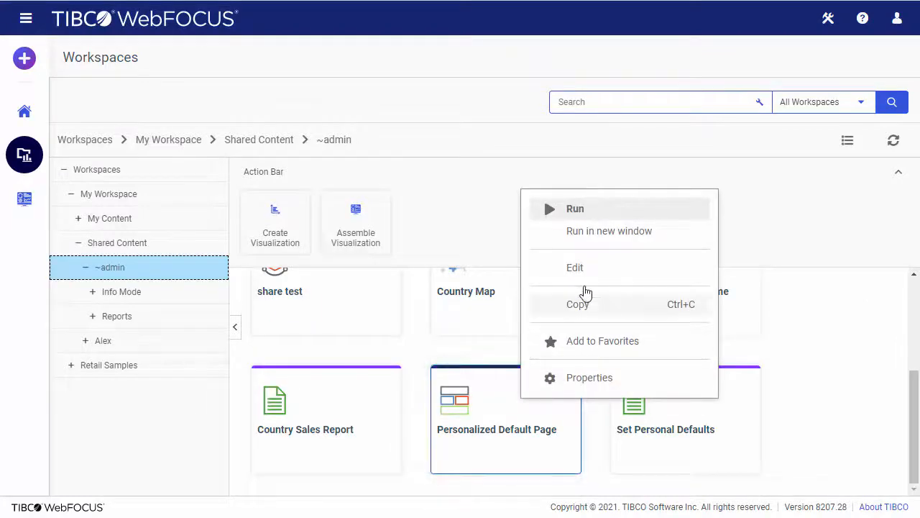
pyautogui.click(604, 237)
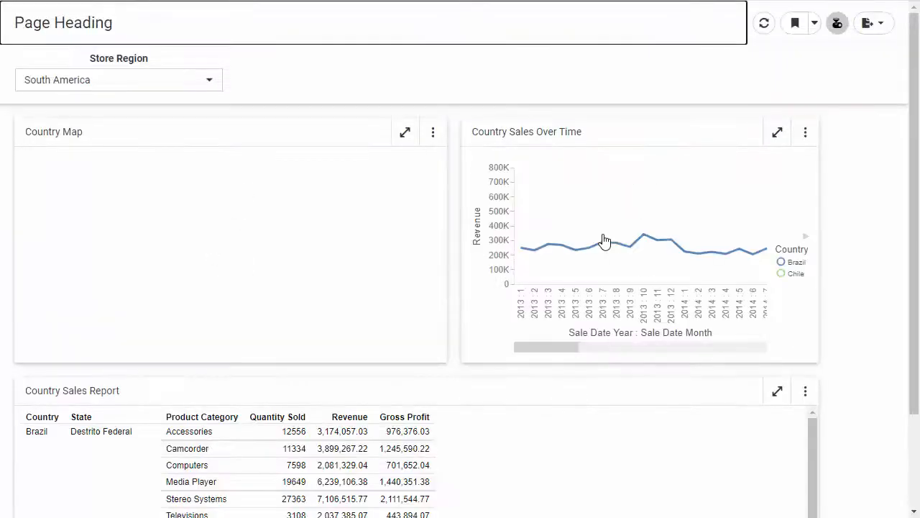